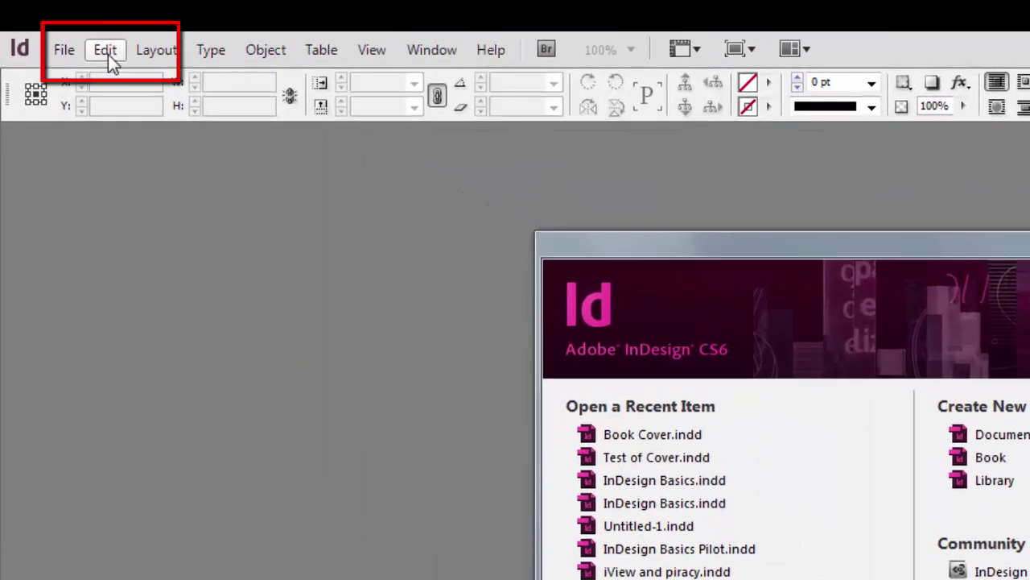
Set the horizontal and vertical ruler units to Millimetres in Units & Increments preferences.
left_click(108, 57)
mouse_move(158, 579)
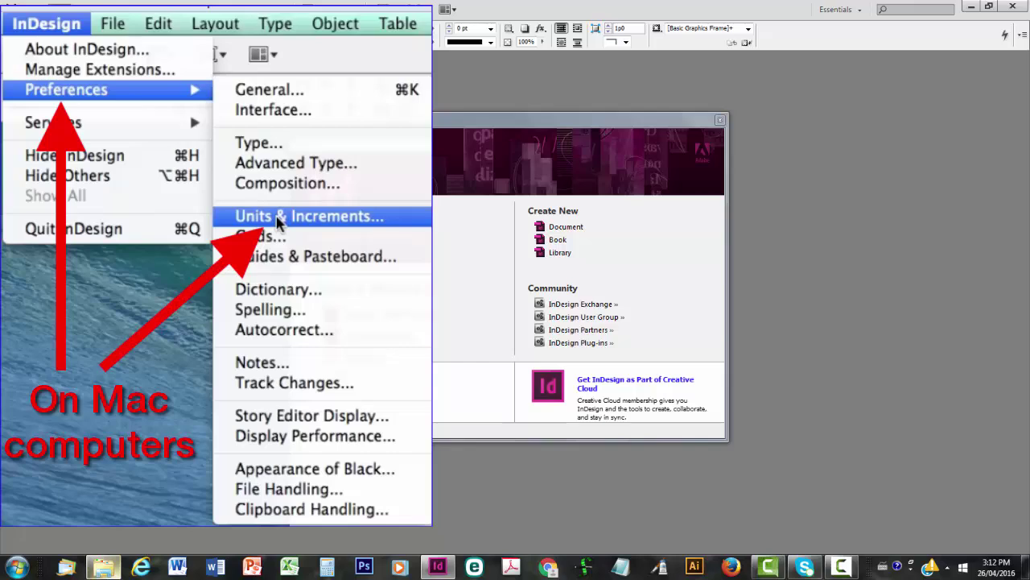
left_click(393, 308)
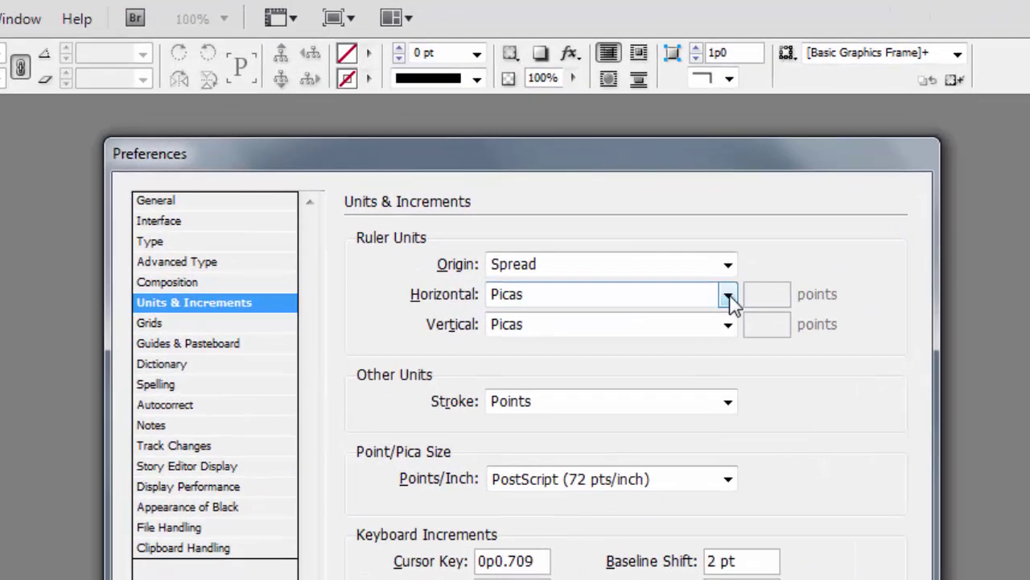
left_click(728, 296)
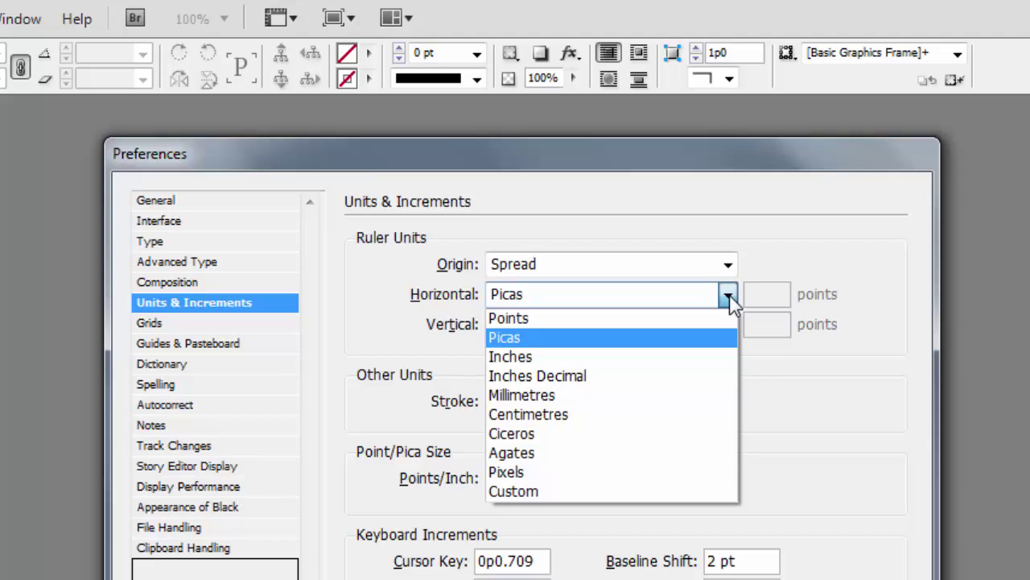
left_click(656, 396)
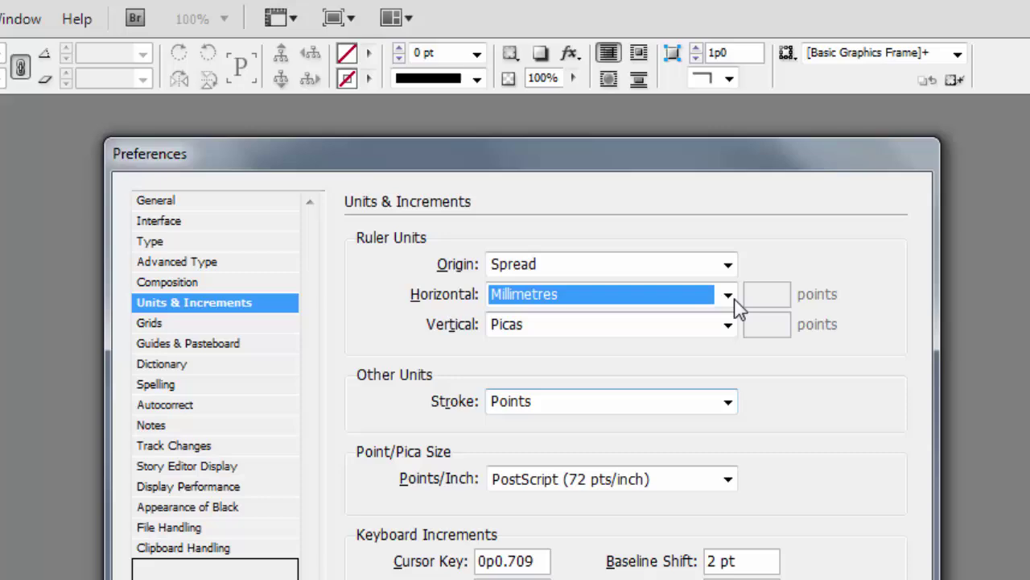
left_click(726, 328)
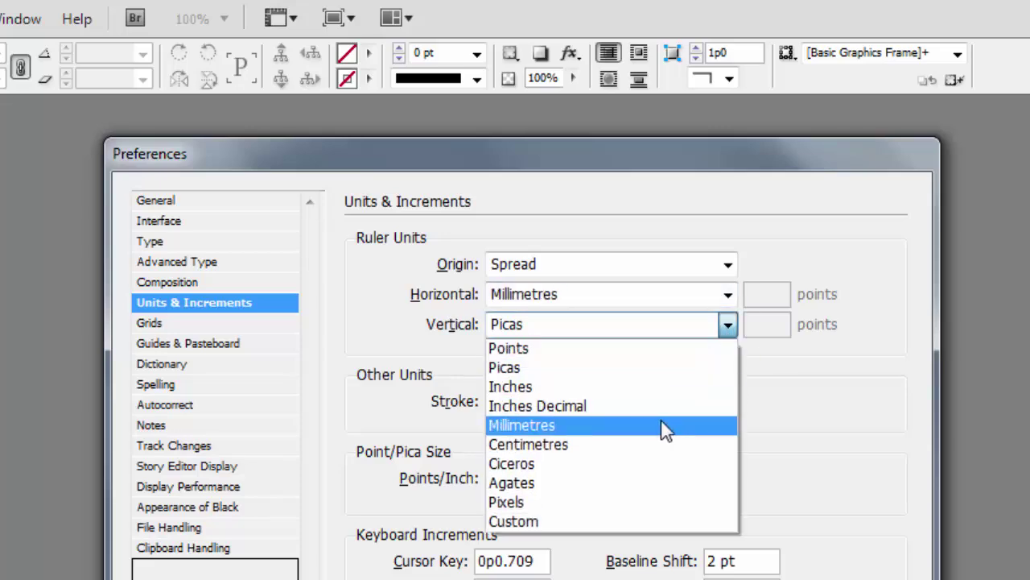
left_click(664, 427)
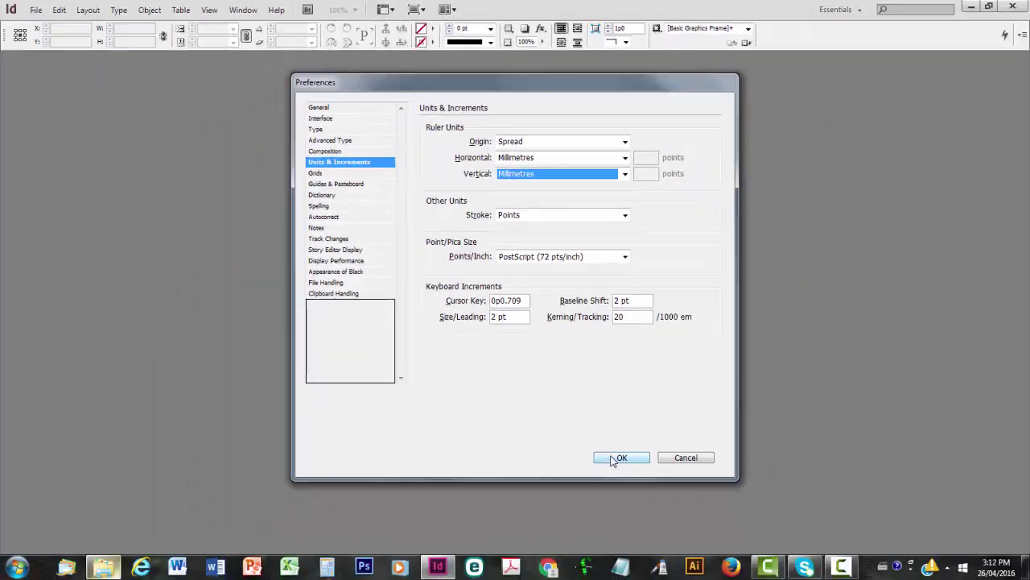
left_click(615, 458)
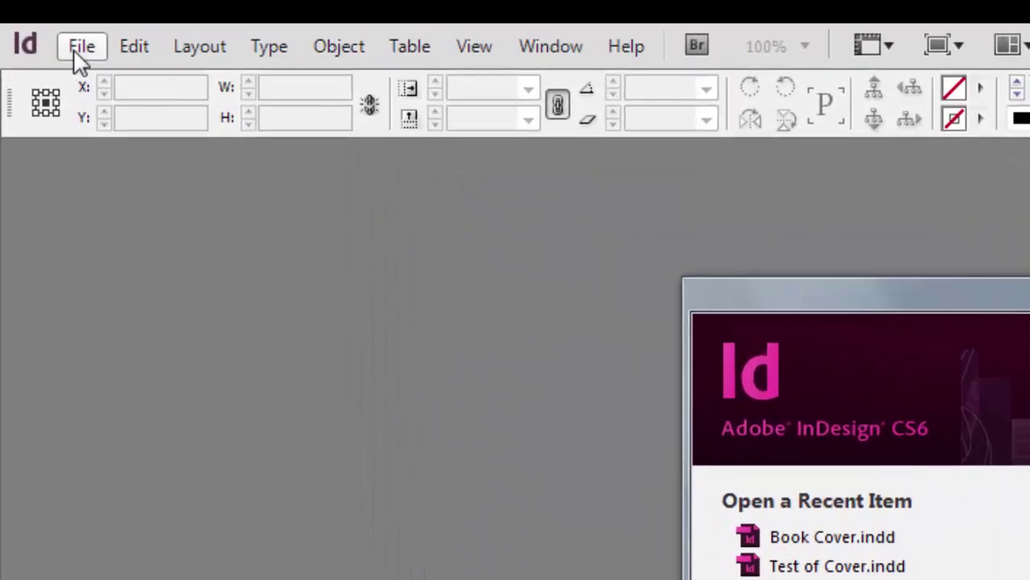
Start a new print document and turn off Facing Pages.
left_click(77, 51)
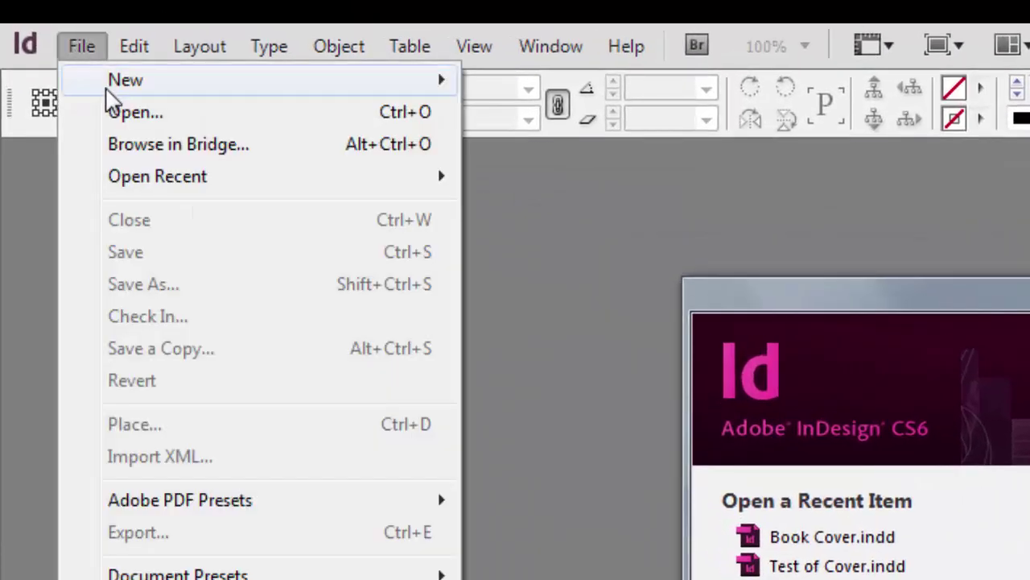
mouse_move(112, 82)
left_click(540, 83)
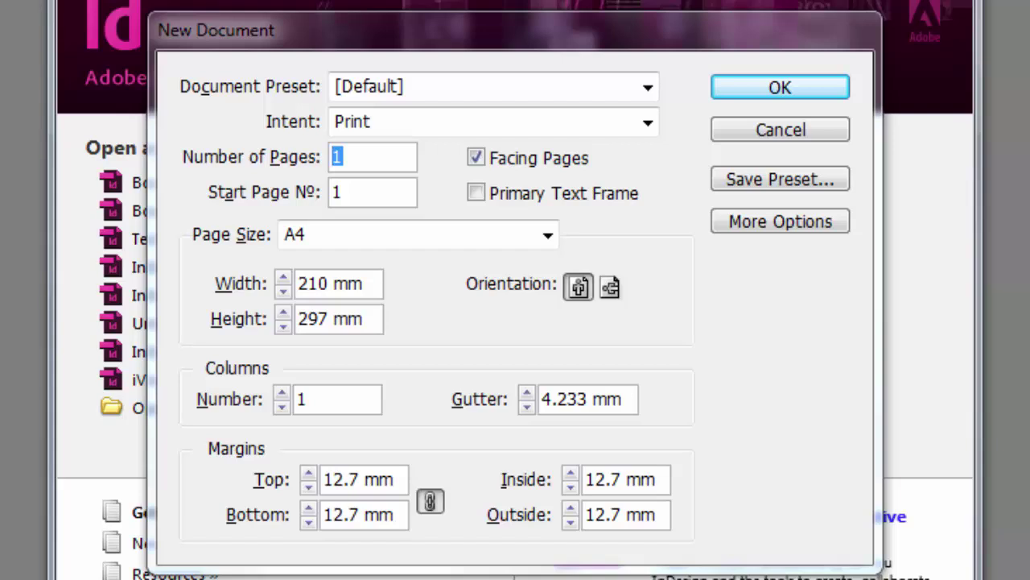
left_click(477, 157)
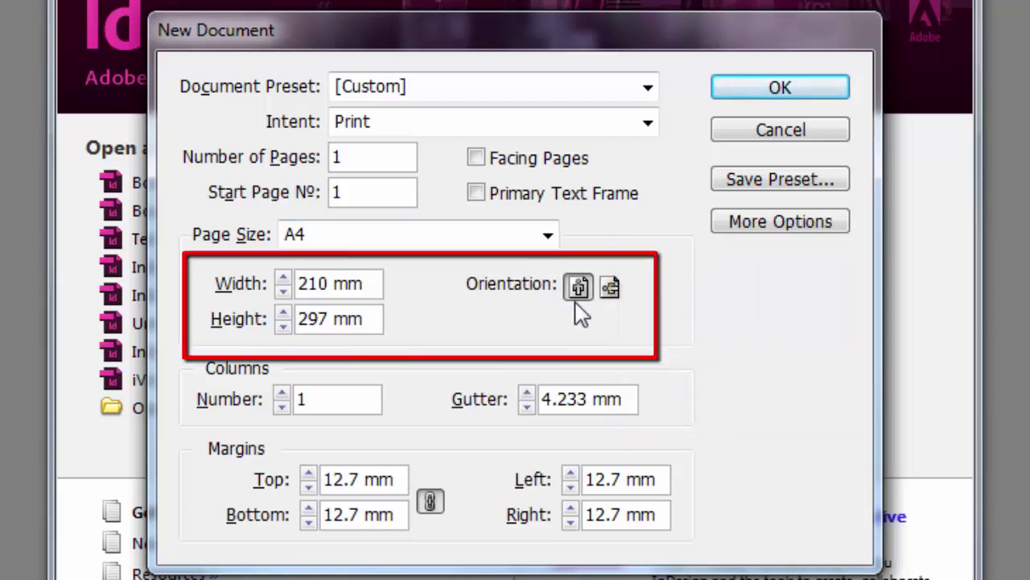
Switch the page to landscape and raise the width to 307 mm, giving 307 × 210 mm.
left_click(610, 291)
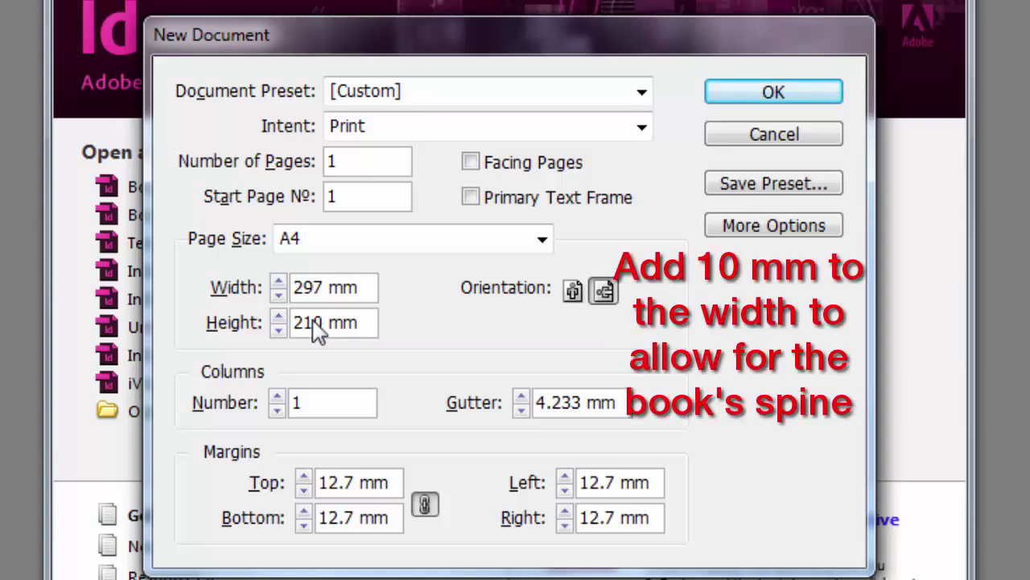
left_click(278, 282)
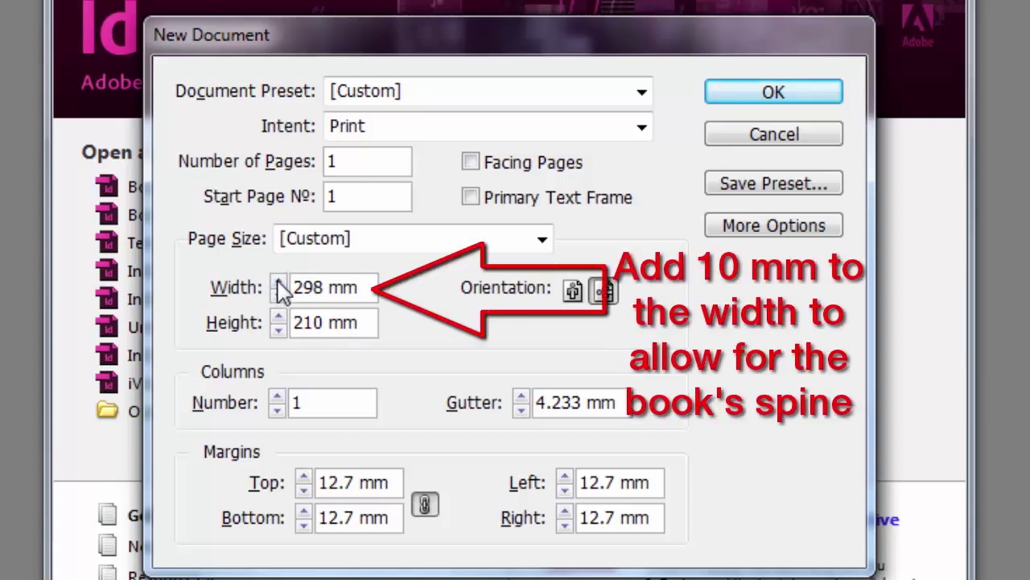
left_click(277, 282)
left_click(278, 283)
left_click(278, 283)
left_click(278, 282)
left_click(278, 283)
left_click(278, 283)
left_click(277, 283)
left_click(278, 282)
left_click(277, 283)
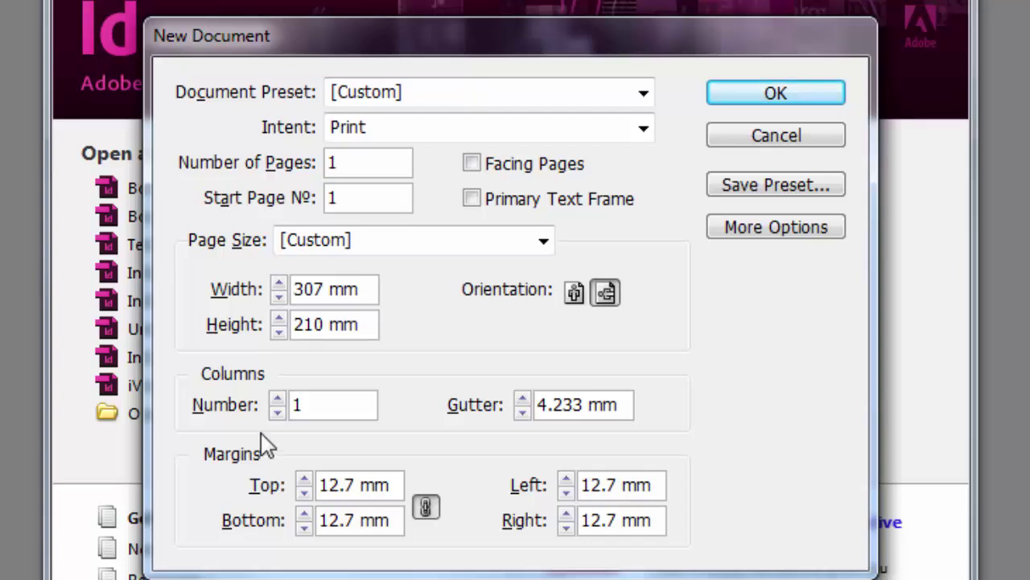
Give the page 2 columns with a 10 mm gutter.
left_click(278, 399)
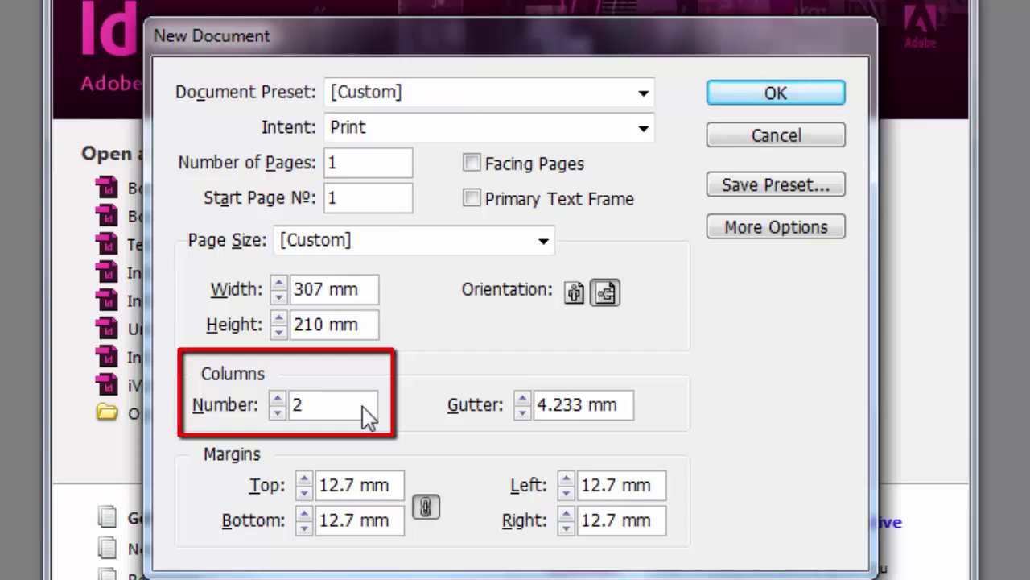
left_click(523, 398)
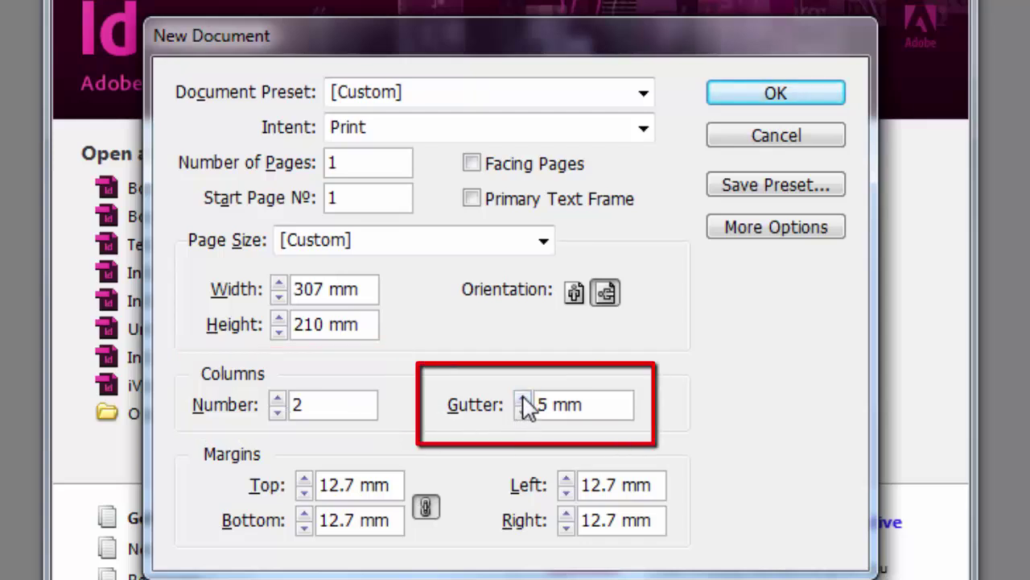
left_click(522, 398)
left_click(522, 398)
left_click(522, 398)
left_click(523, 398)
left_click(523, 399)
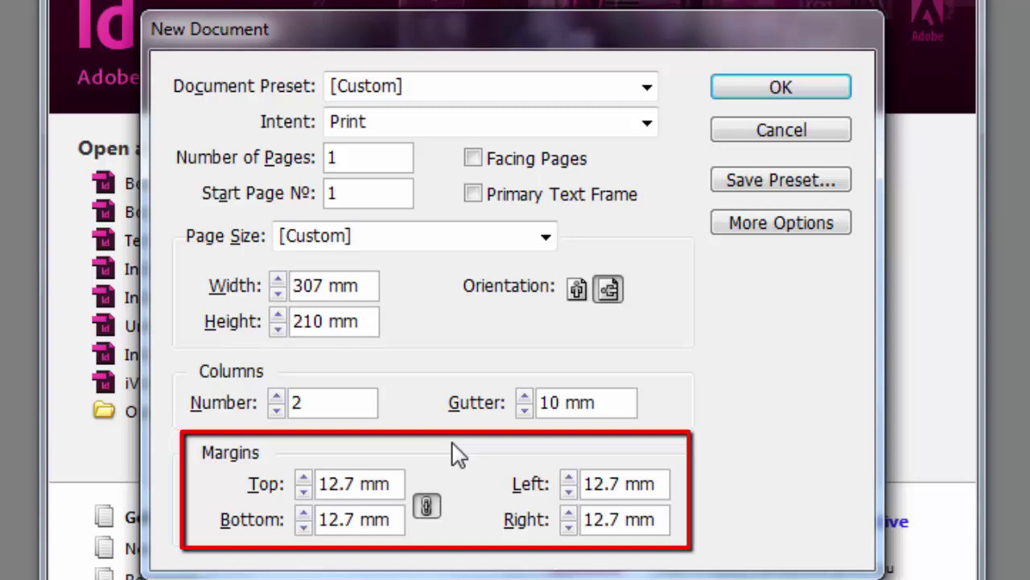
Set the top margin to 0 mm and link all four margins to match.
triple_click(354, 492)
key("BackSpace")
key("ctrl+z")
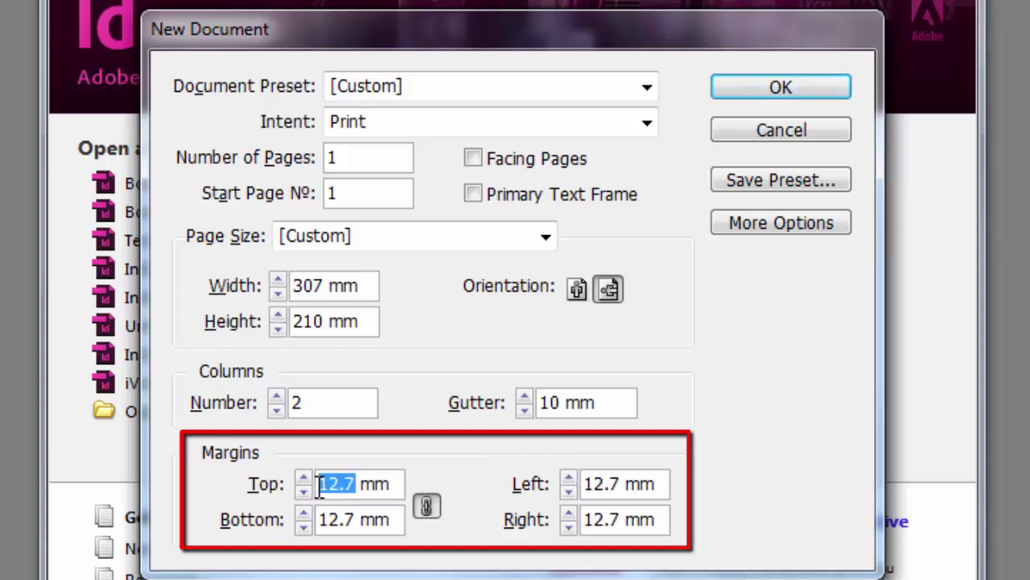
type("0")
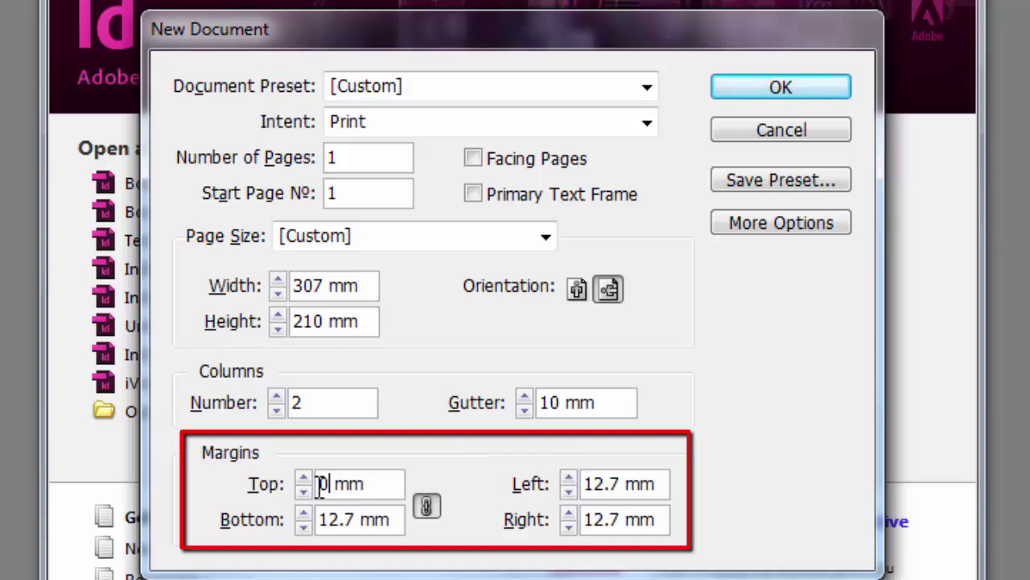
left_click(428, 505)
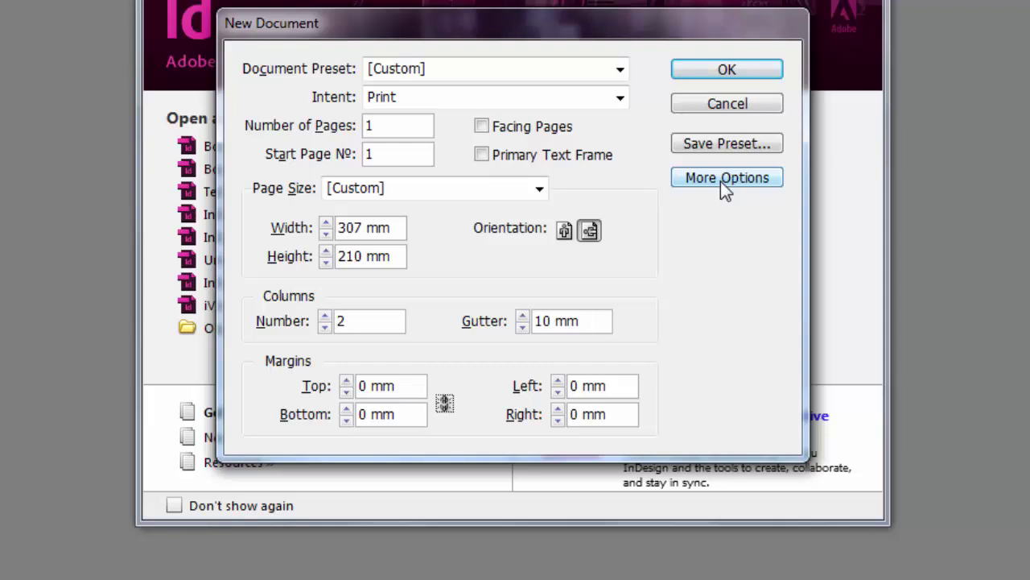
Set a 3 mm bleed on all sides and create the document.
left_click(734, 201)
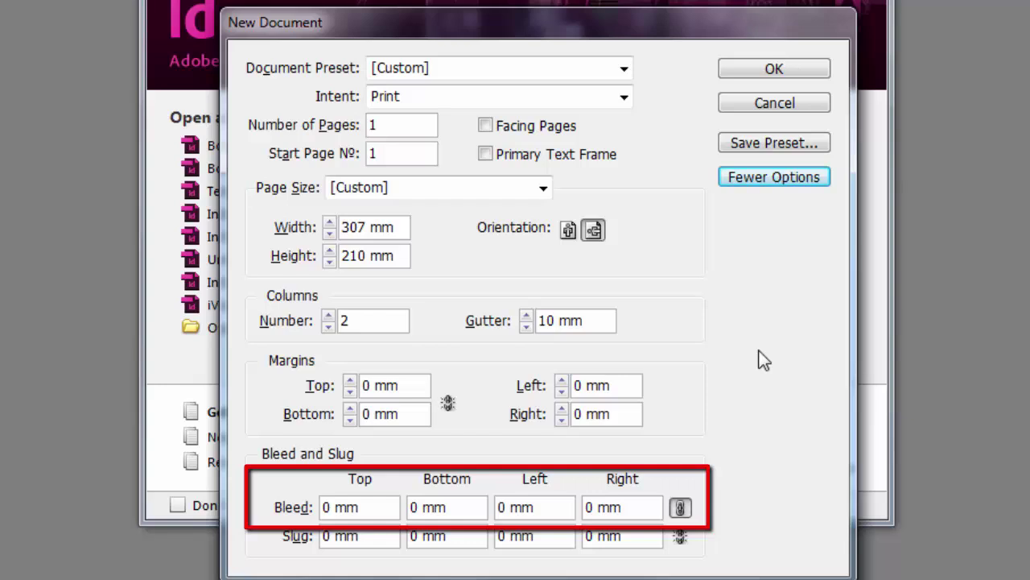
left_click(332, 507)
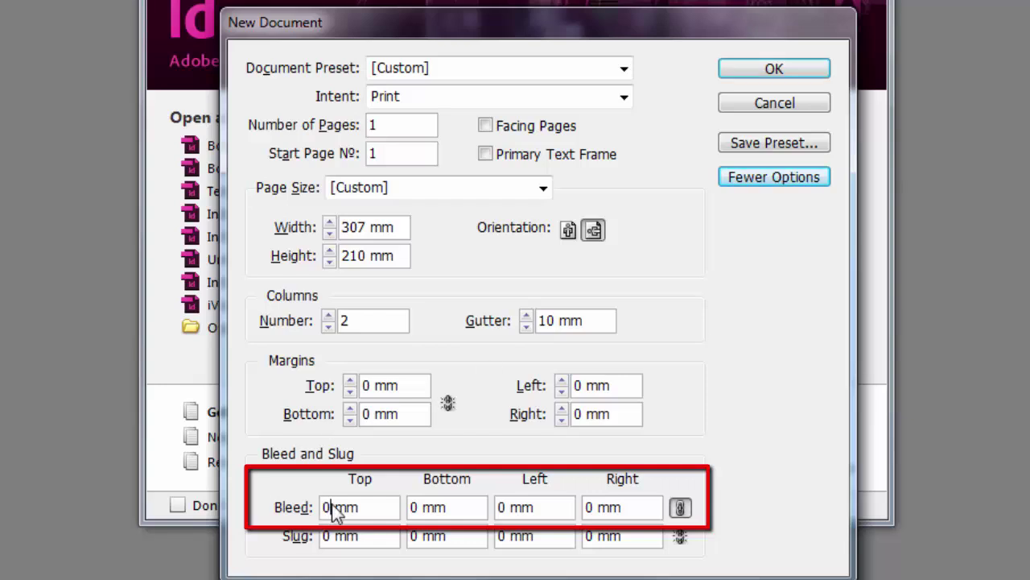
left_click_drag(332, 505, 320, 510)
type("3")
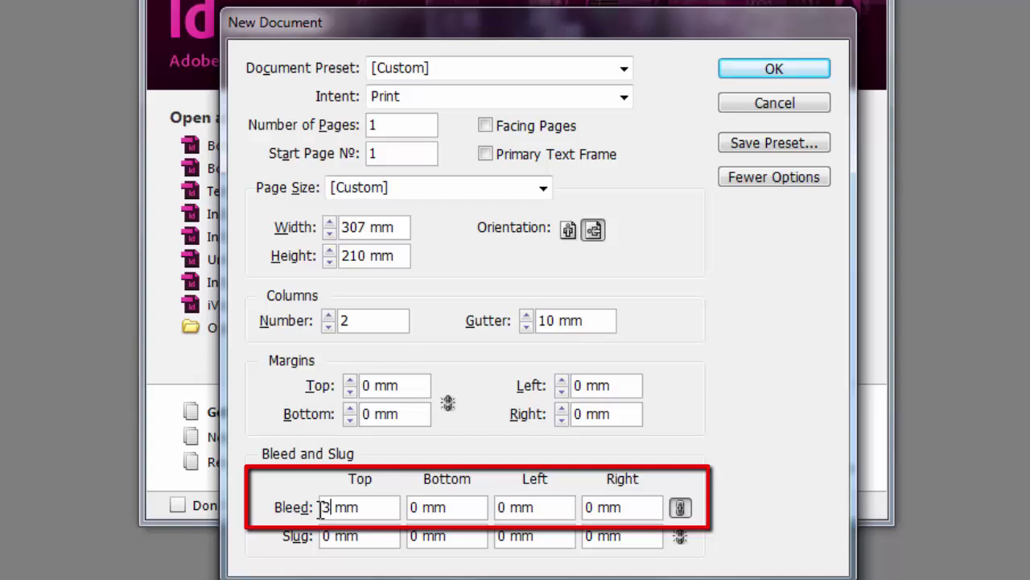
left_click(687, 507)
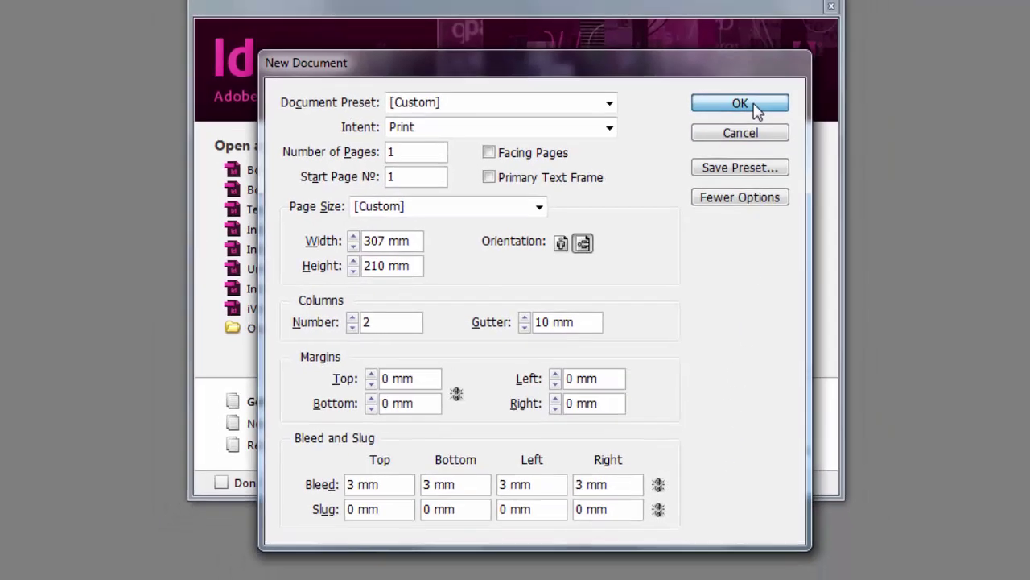
left_click(755, 106)
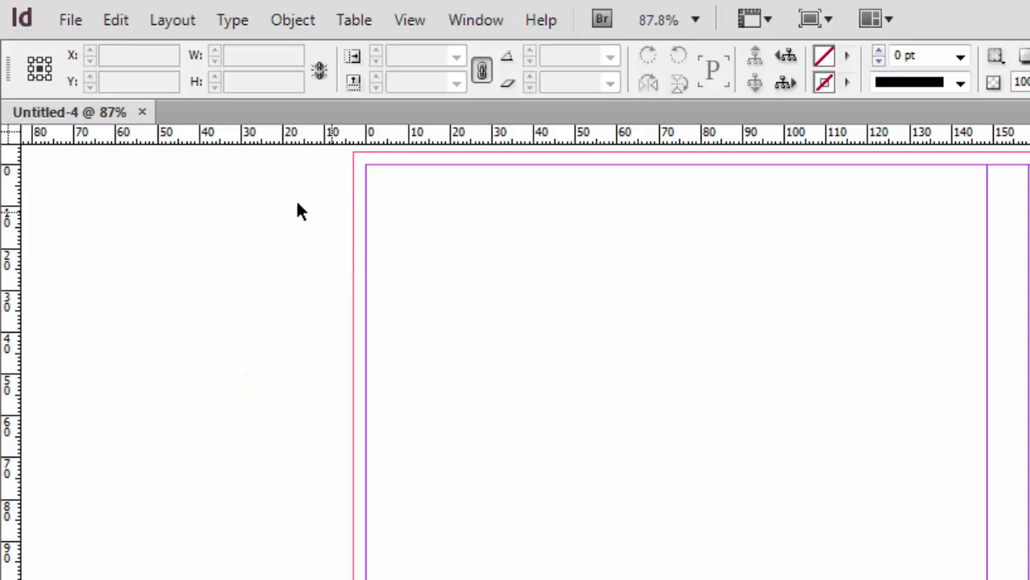
Save the document as 'Book Cover'.
left_click(73, 24)
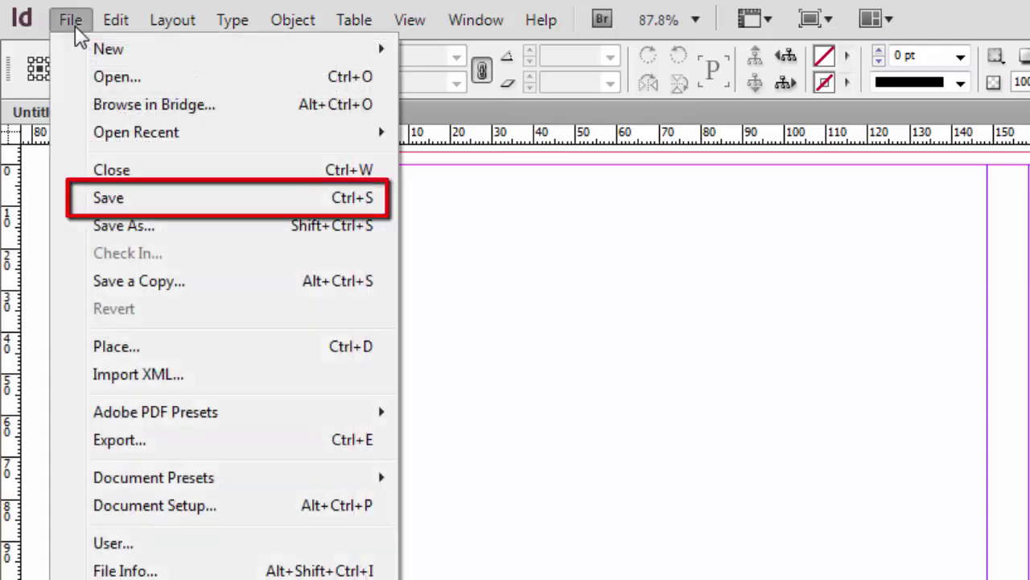
left_click(133, 205)
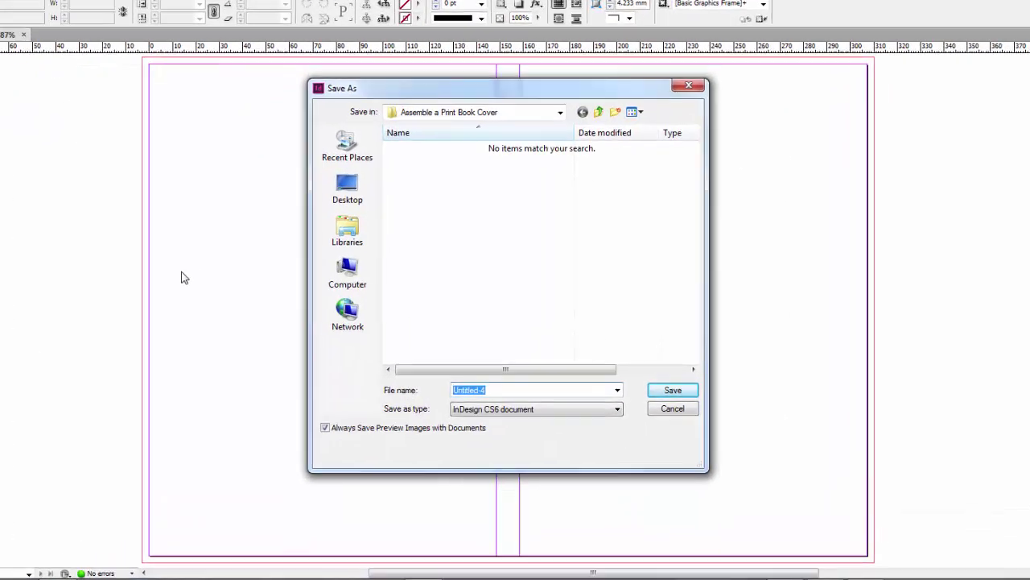
type("Book Co")
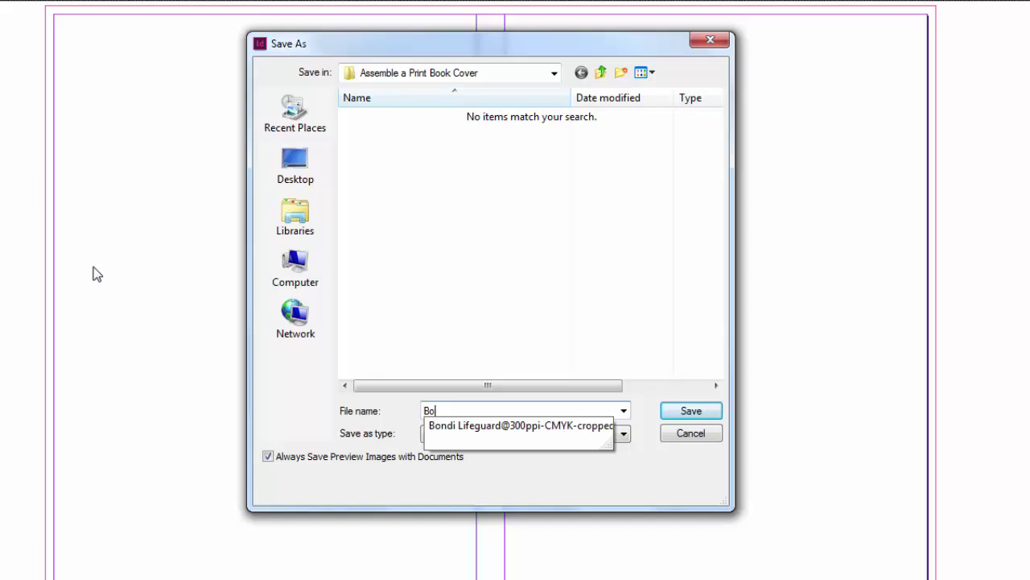
type("ver")
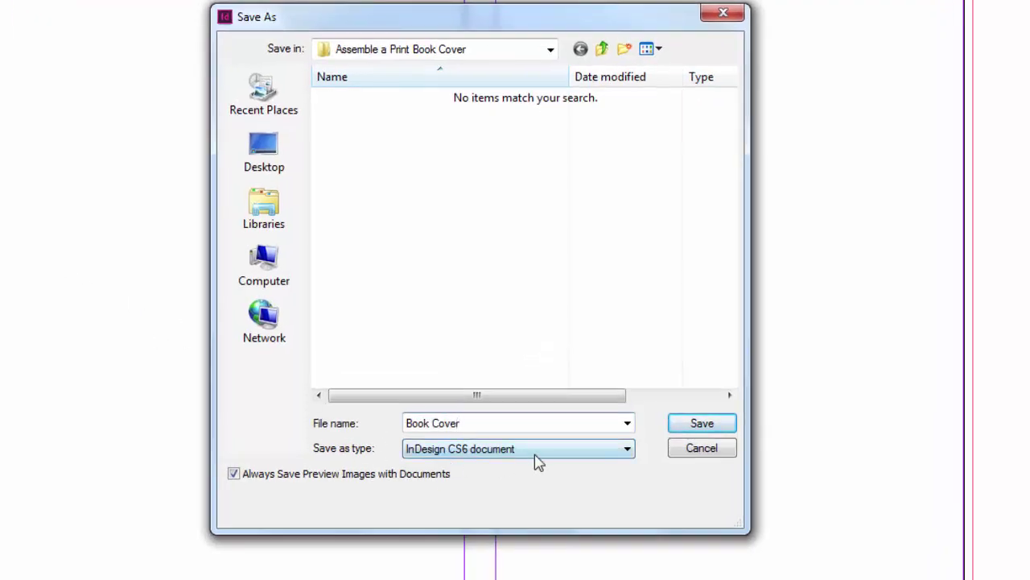
left_click(700, 422)
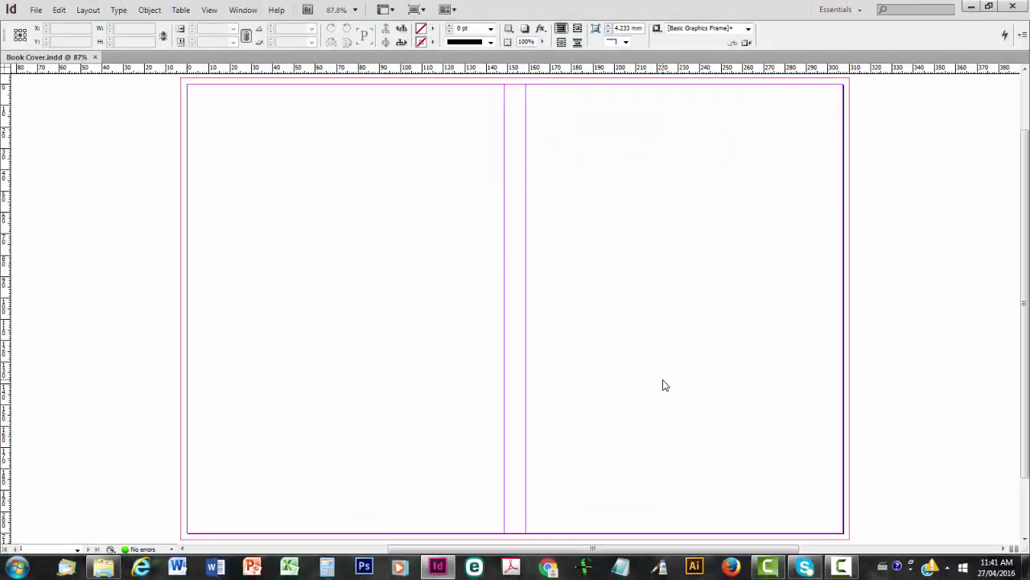